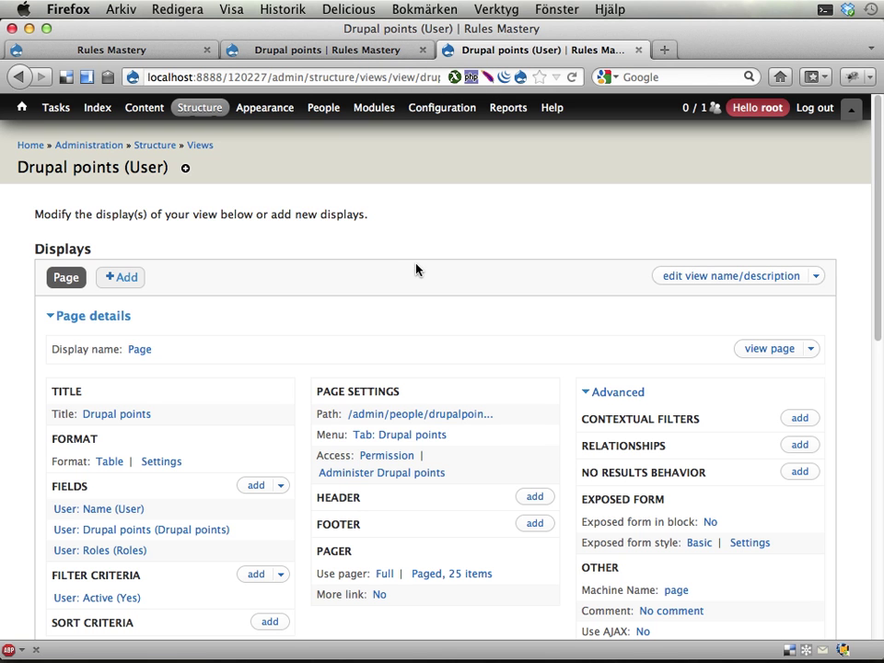
- Switch to the Drupal points tab and bring up the People list showing all site users
{"action": "left_click", "coordinate": [338, 52]}
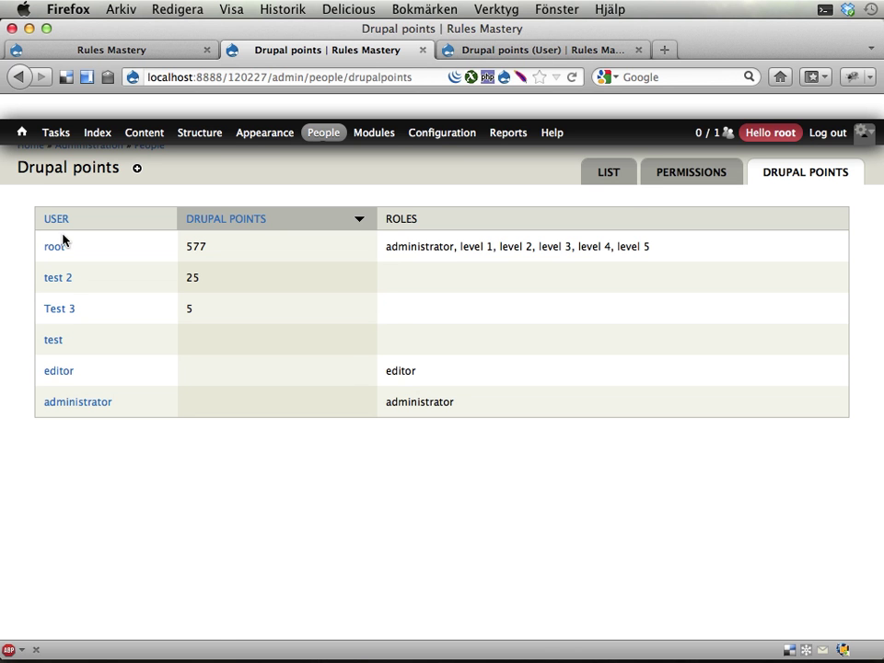
{"action": "left_click", "coordinate": [604, 177]}
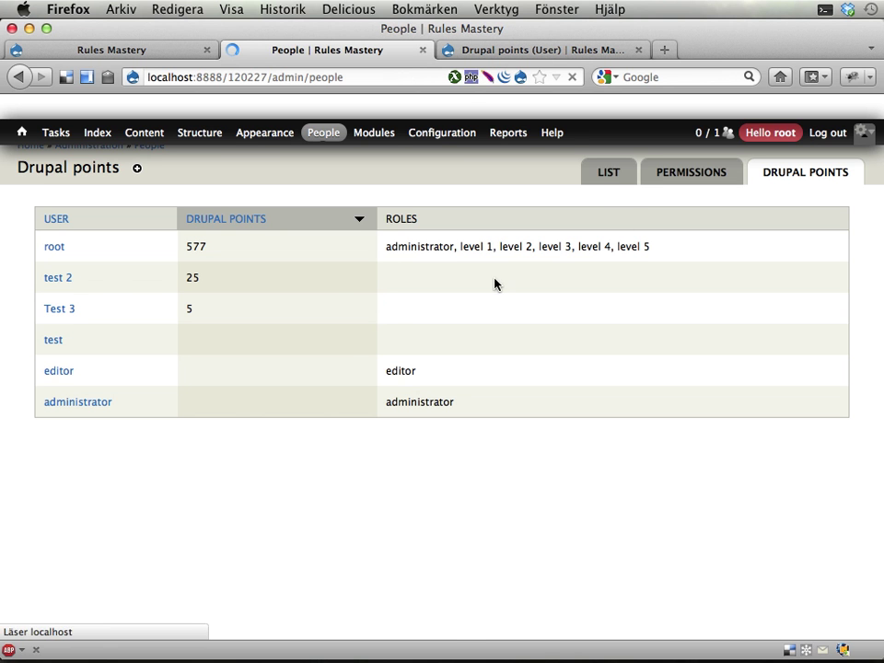
{"action": "scroll", "coordinate": [79, 497], "scroll_direction": "down", "scroll_amount": 3}
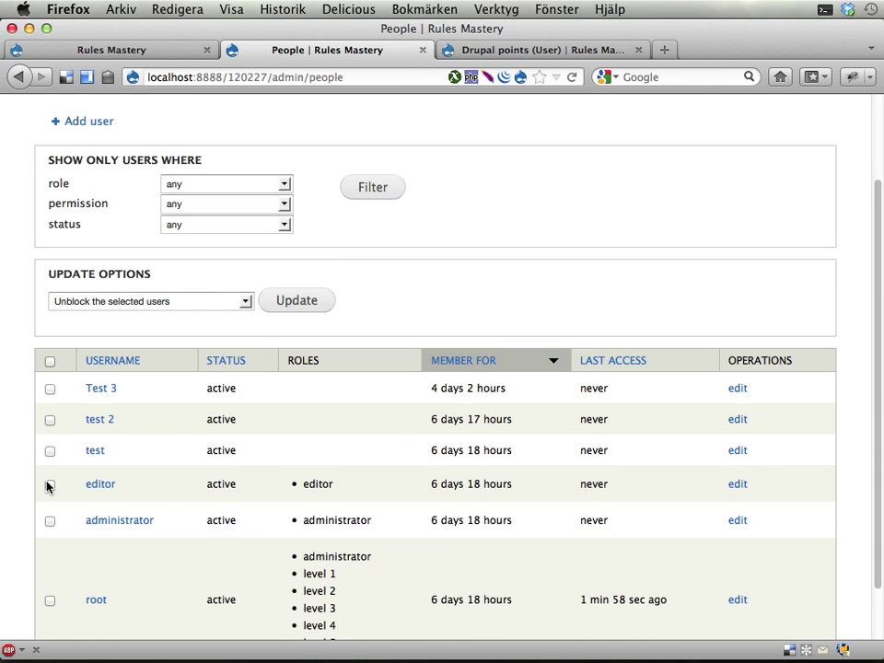
{"action": "scroll", "coordinate": [59, 425], "scroll_direction": "up", "scroll_amount": 3}
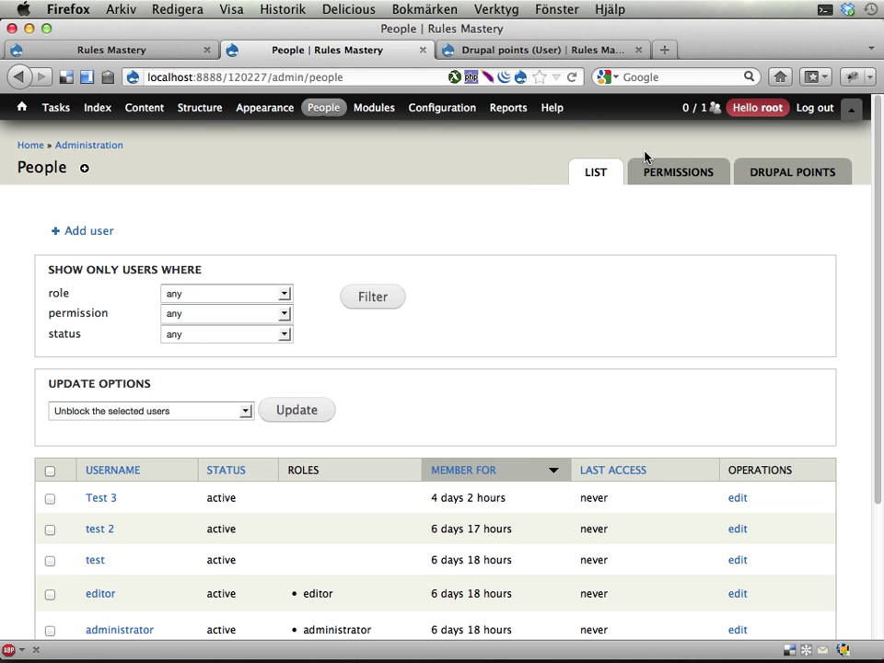
- Go to Configuration > Workflow > Rules components and start a new Action set component
{"action": "mouse_move", "coordinate": [442, 112]}
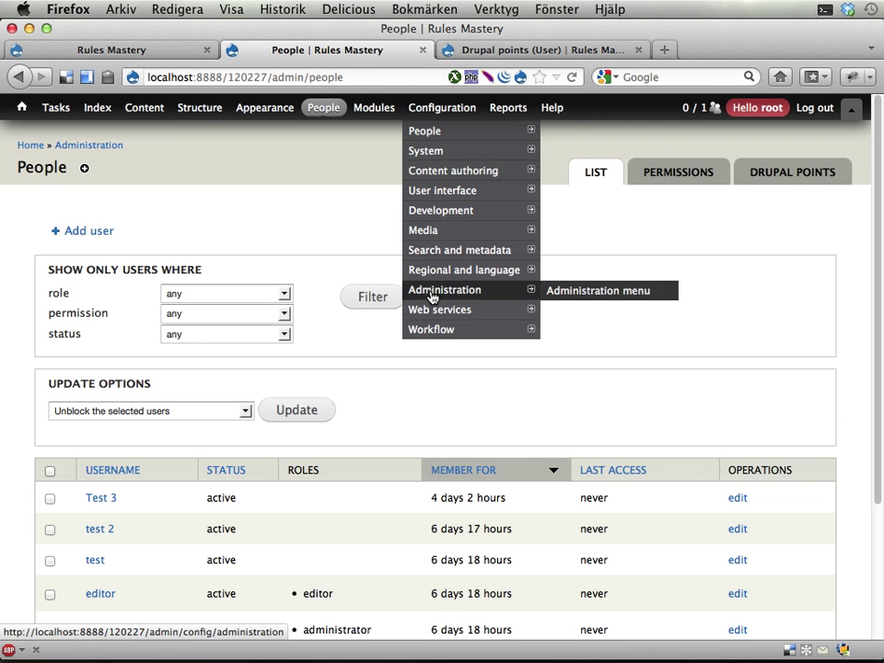
{"action": "mouse_move", "coordinate": [431, 330]}
{"action": "mouse_move", "coordinate": [584, 355]}
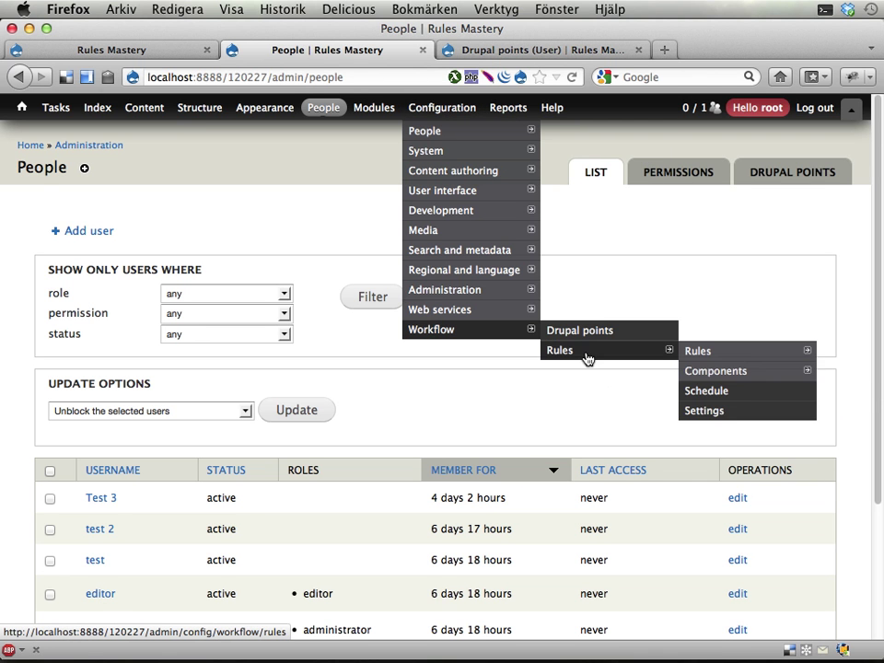
{"action": "mouse_move", "coordinate": [699, 373]}
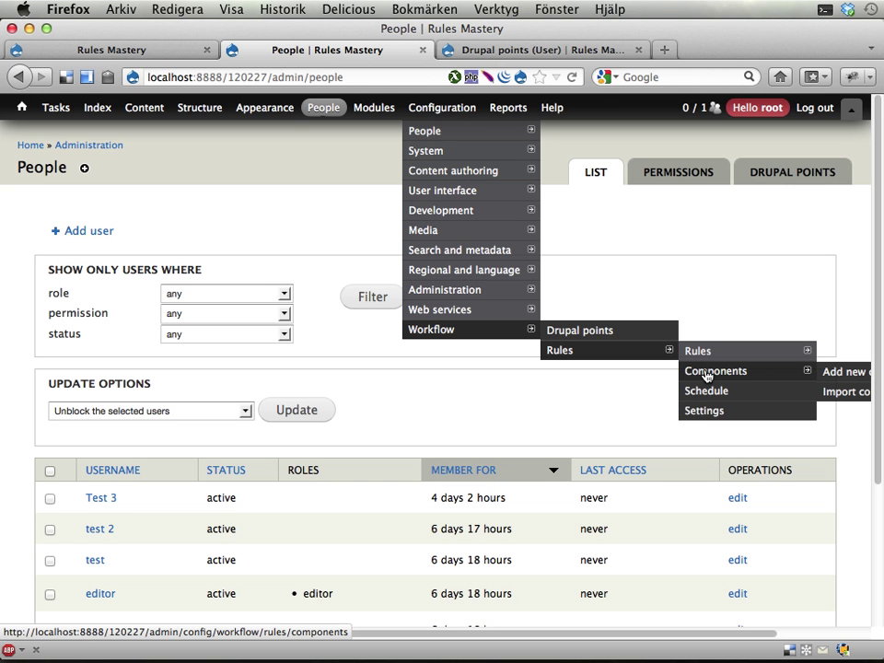
{"action": "left_click", "coordinate": [708, 372]}
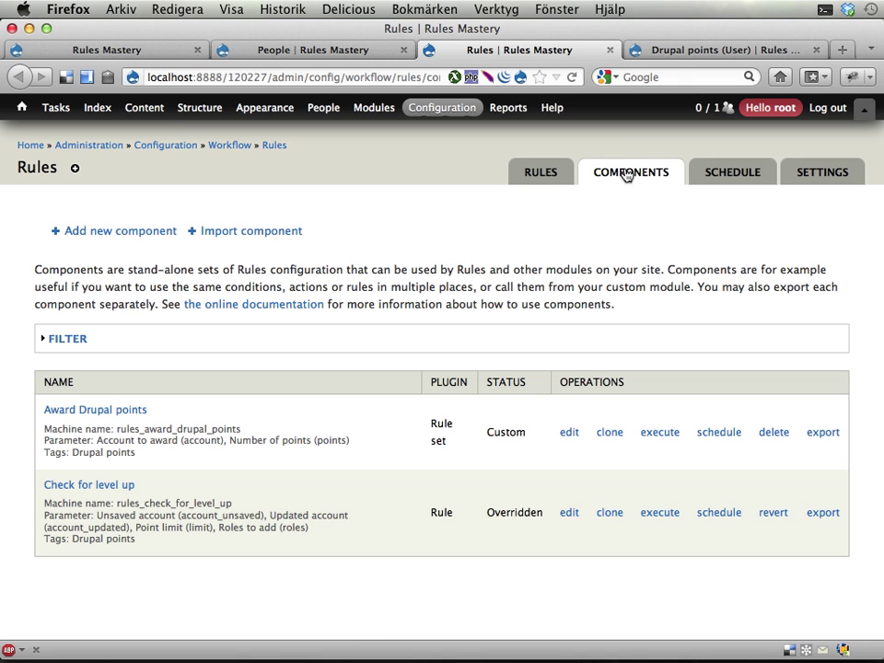
{"action": "left_click", "coordinate": [139, 236]}
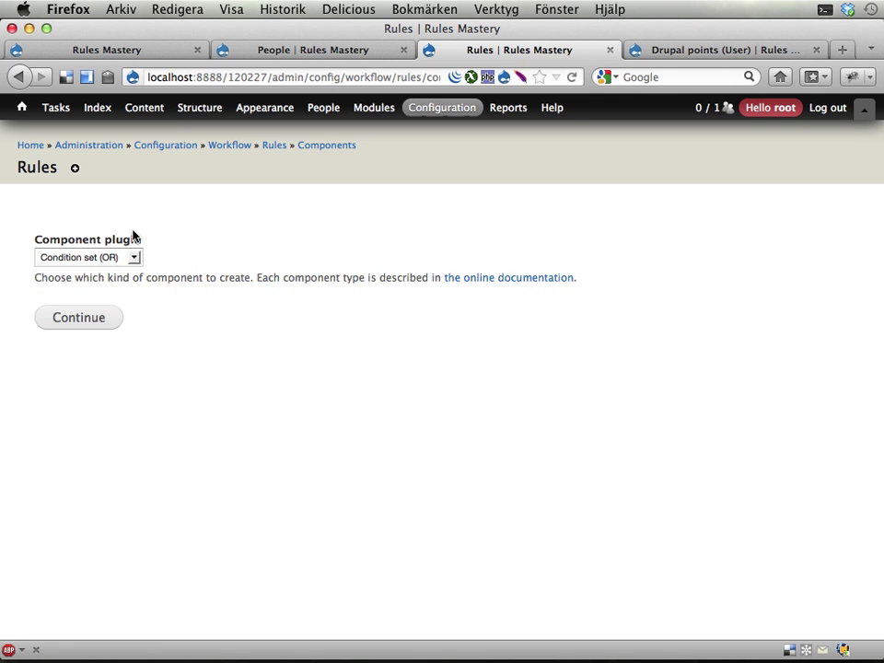
{"action": "left_click", "coordinate": [115, 260]}
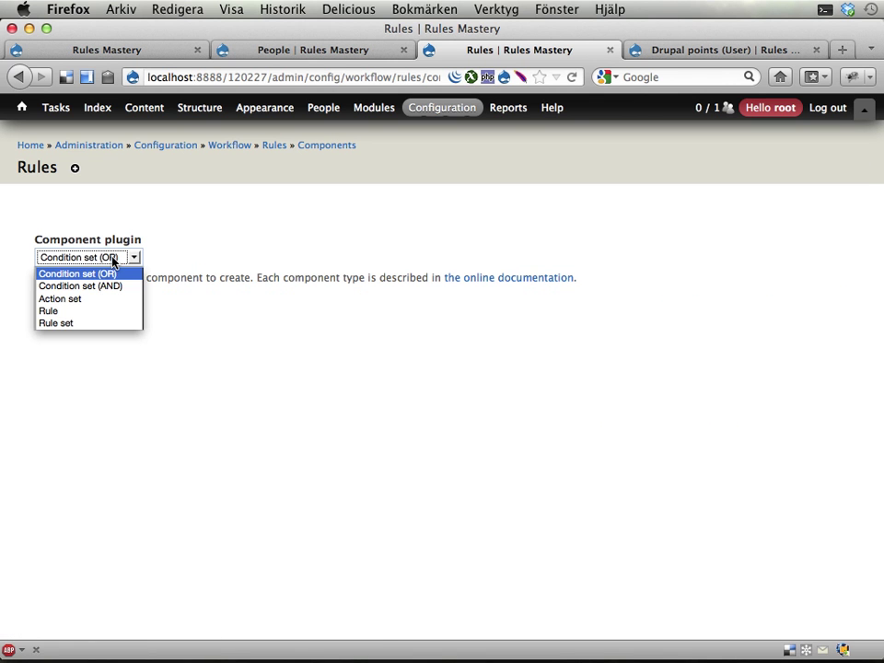
{"action": "left_click", "coordinate": [75, 304]}
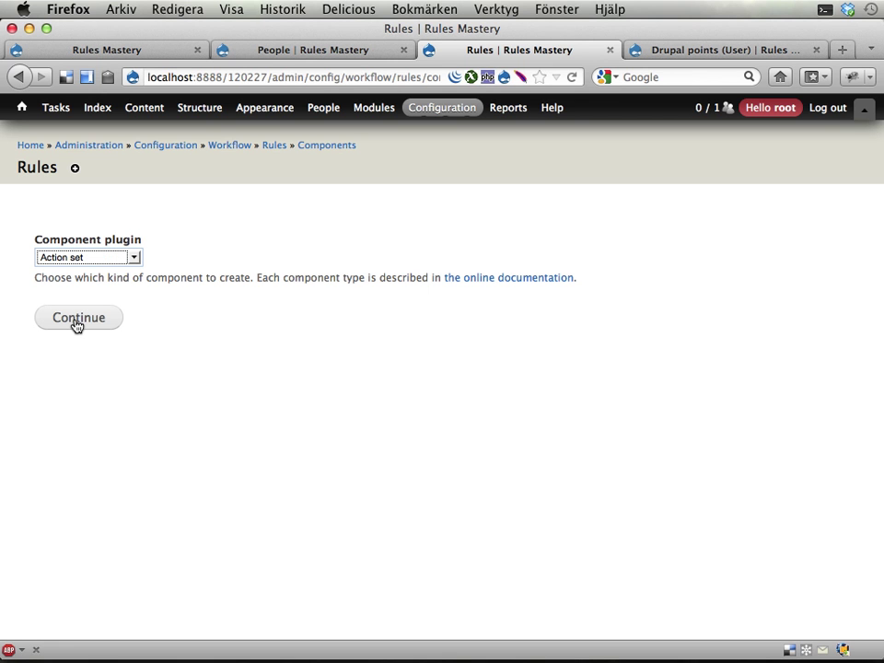
- Name the new component 'Reset Drupal points' and tag it 'Drupal points'
{"action": "left_click", "coordinate": [77, 319]}
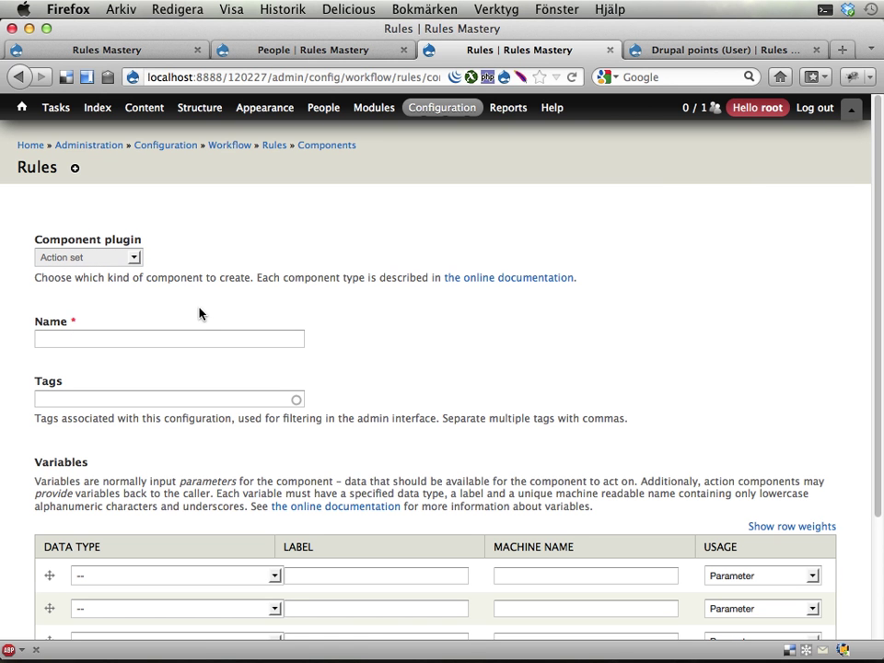
{"action": "left_click", "coordinate": [189, 336]}
{"action": "type", "text": "Reset "}
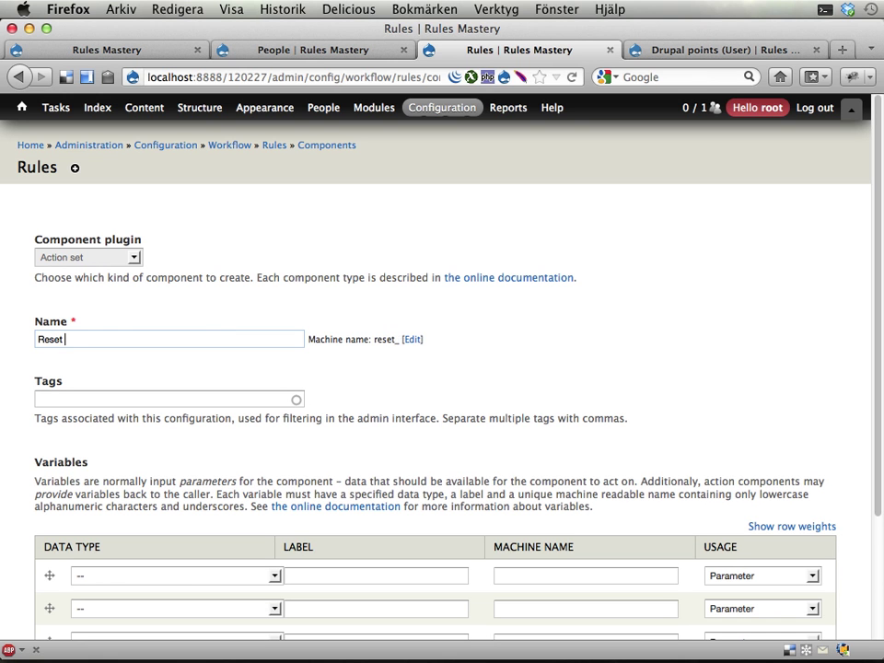
{"action": "type", "text": "Drupal points"}
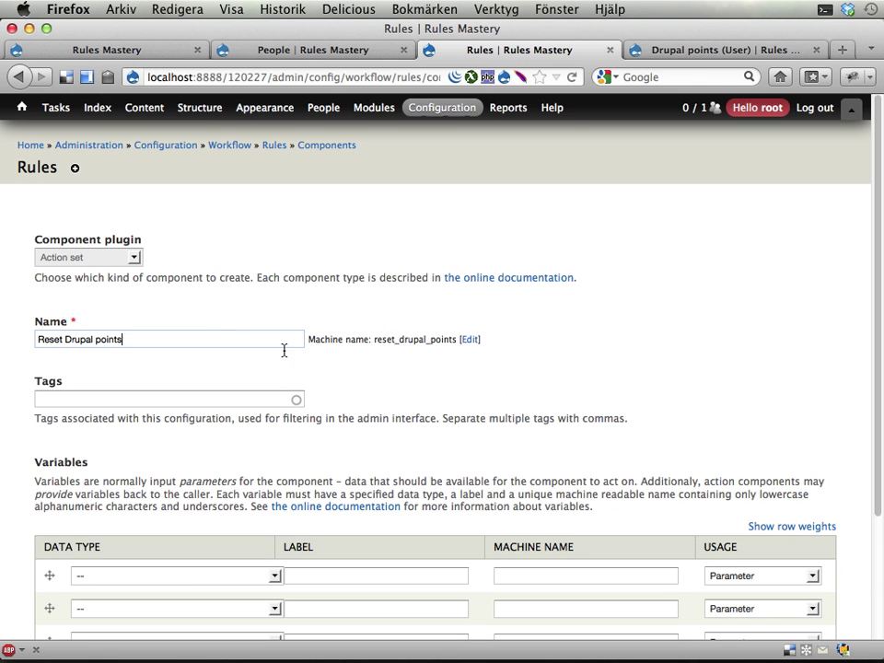
{"action": "left_click", "coordinate": [207, 400]}
{"action": "type", "text": "dr"}
{"action": "left_click", "coordinate": [152, 418]}
{"action": "scroll", "coordinate": [300, 474], "scroll_direction": "down", "scroll_amount": 3}
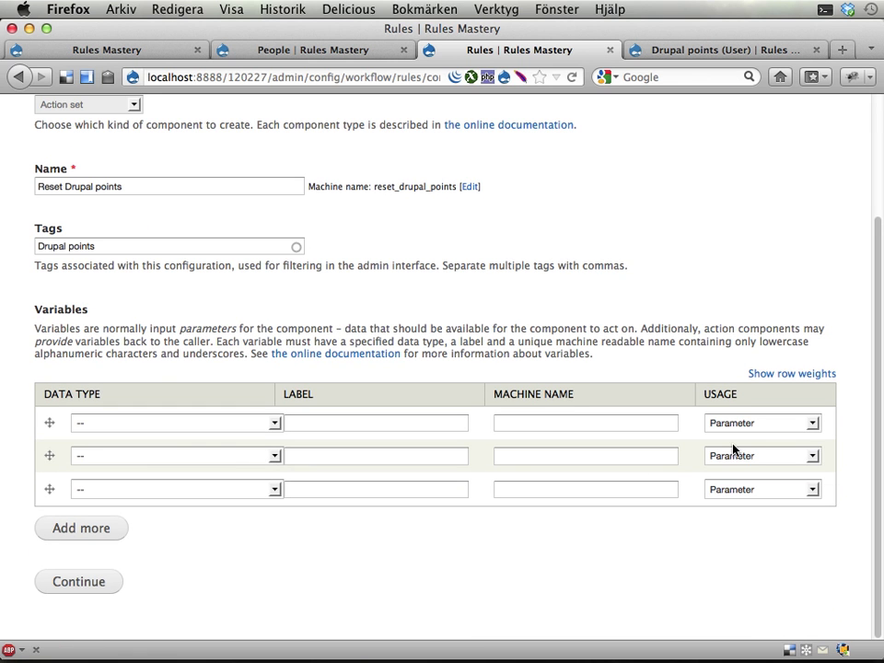
- Add a User parameter labelled 'Account to reset' with machine name 'account', and save
{"action": "left_click", "coordinate": [269, 423]}
{"action": "scroll", "coordinate": [201, 368], "scroll_direction": "down", "scroll_amount": 2}
{"action": "left_click", "coordinate": [130, 366]}
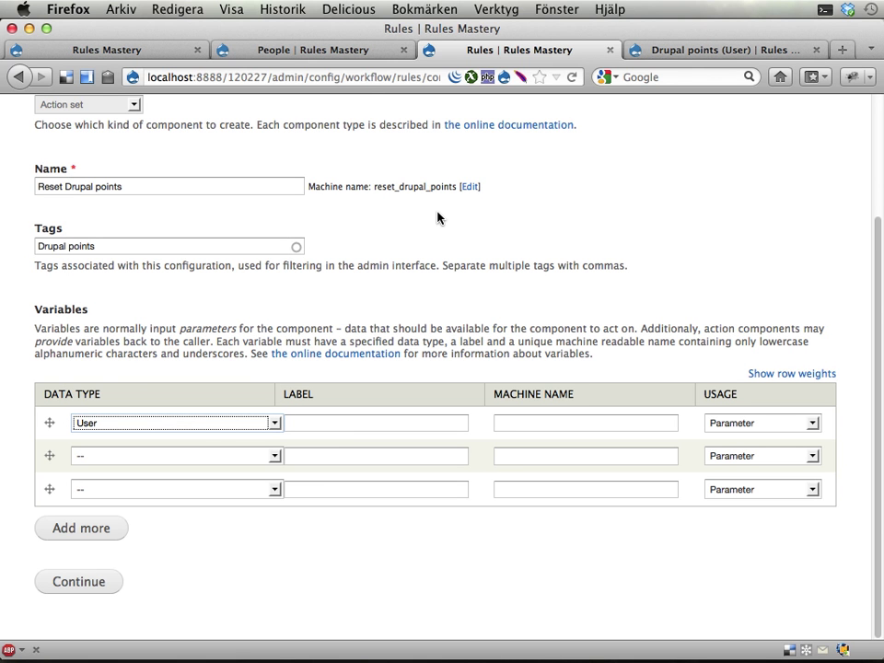
{"action": "left_click", "coordinate": [351, 424]}
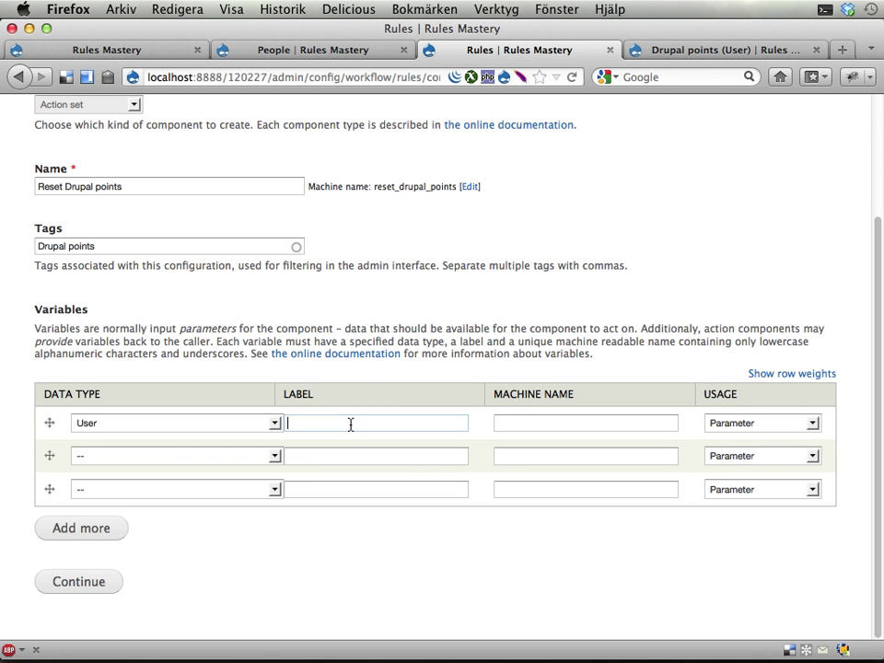
{"action": "type", "text": "Account"}
{"action": "key", "text": "Tab"}
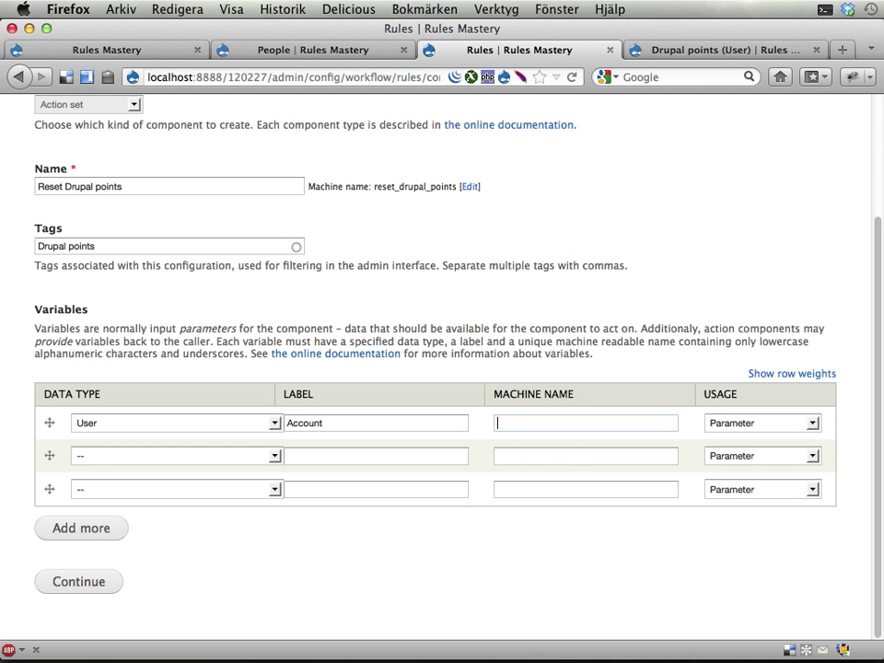
{"action": "type", "text": "account"}
{"action": "key", "text": "Escape"}
{"action": "key", "text": "shift+Tab"}
{"action": "key", "text": "Right"}
{"action": "type", "text": "to reset"}
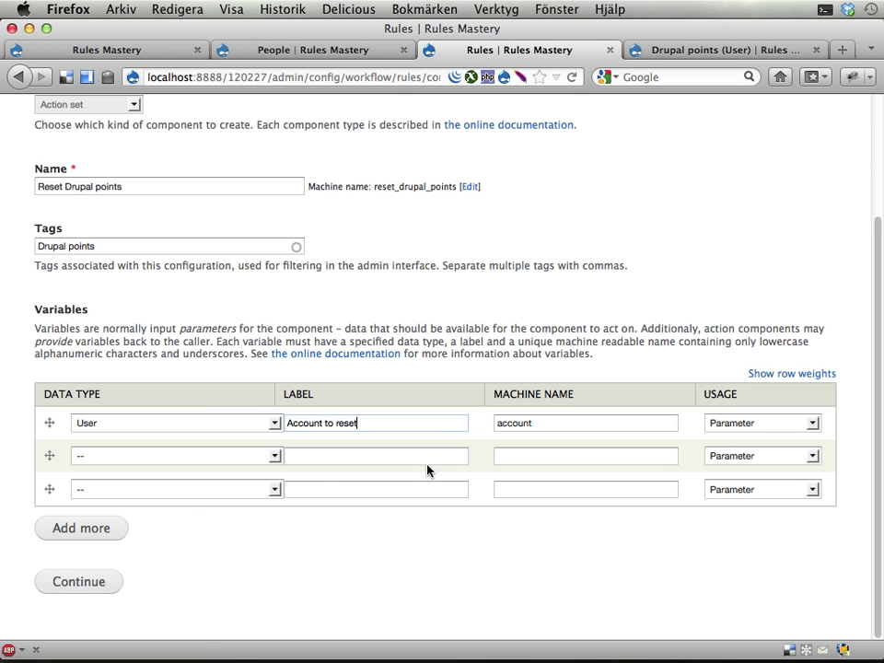
{"action": "left_click", "coordinate": [60, 592]}
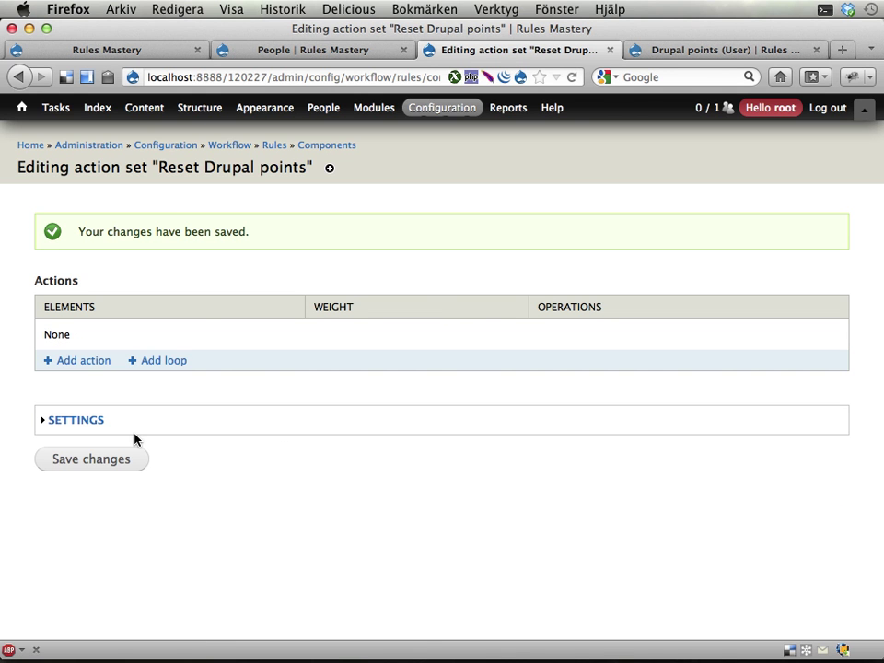
- Add a 'Set a data value' action setting account:field-user-drupalpoints to 0
{"action": "left_click", "coordinate": [92, 369]}
{"action": "left_click", "coordinate": [148, 258]}
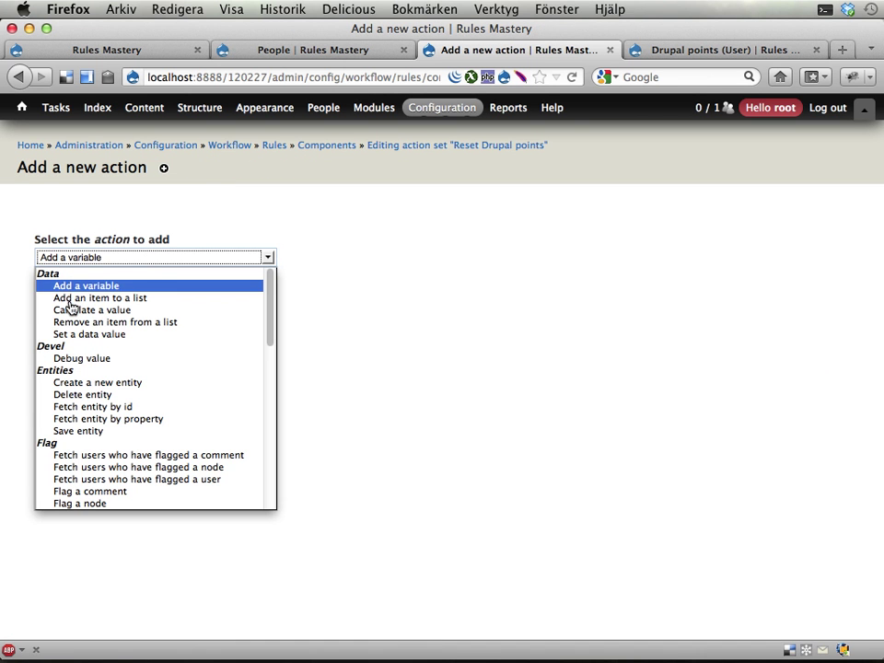
{"action": "left_click", "coordinate": [88, 334]}
{"action": "left_click", "coordinate": [399, 309]}
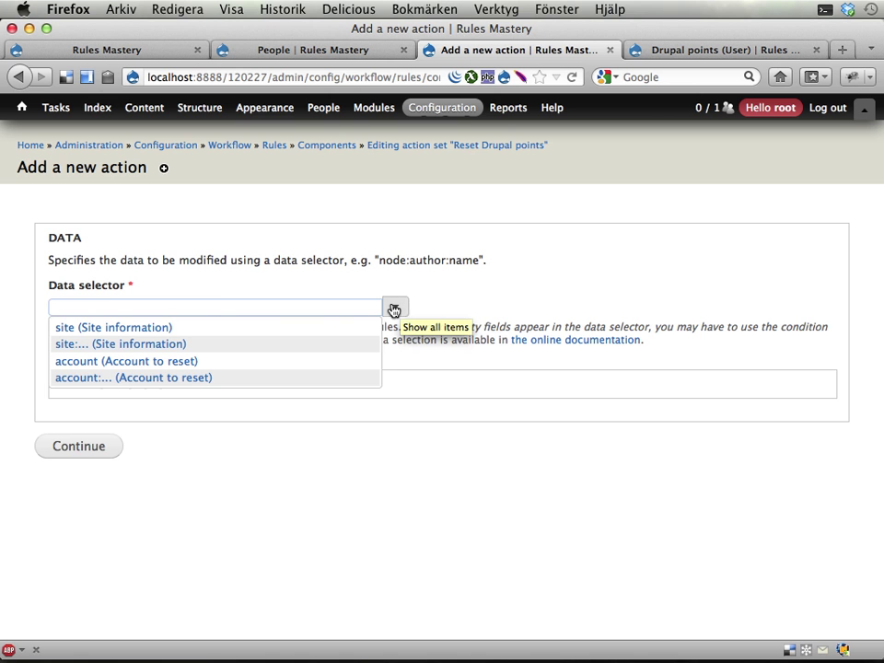
{"action": "left_click", "coordinate": [185, 380]}
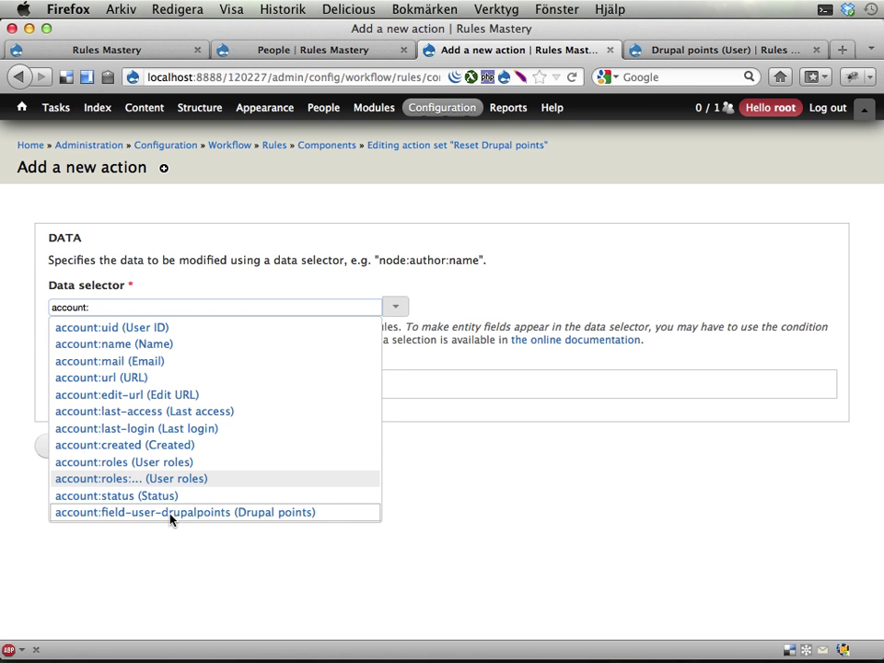
{"action": "left_click", "coordinate": [170, 518]}
{"action": "left_click", "coordinate": [93, 455]}
{"action": "left_click", "coordinate": [205, 419]}
{"action": "type", "text": "0"}
{"action": "left_click", "coordinate": [67, 502]}
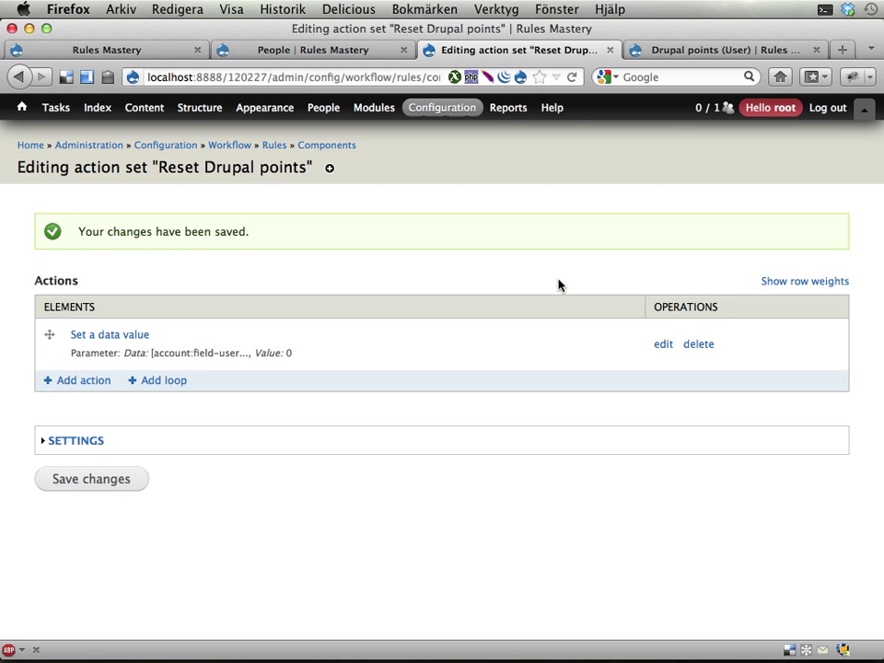
- In the Drupal points view editor, tick 'Bulk operations: User' in the Add fields dialog
{"action": "left_click", "coordinate": [706, 52]}
{"action": "scroll", "coordinate": [334, 481], "scroll_direction": "down", "scroll_amount": 5}
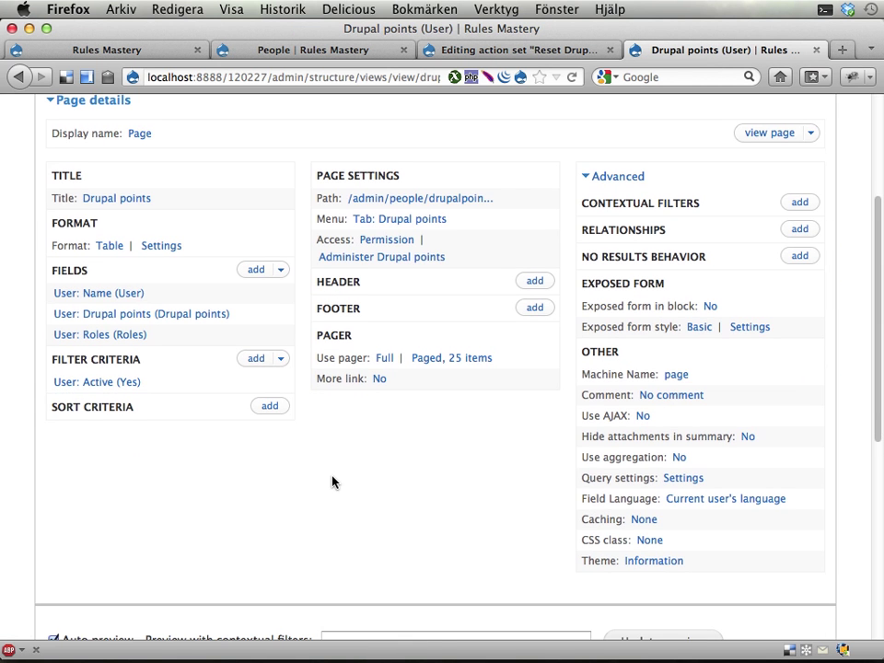
{"action": "left_click", "coordinate": [256, 271]}
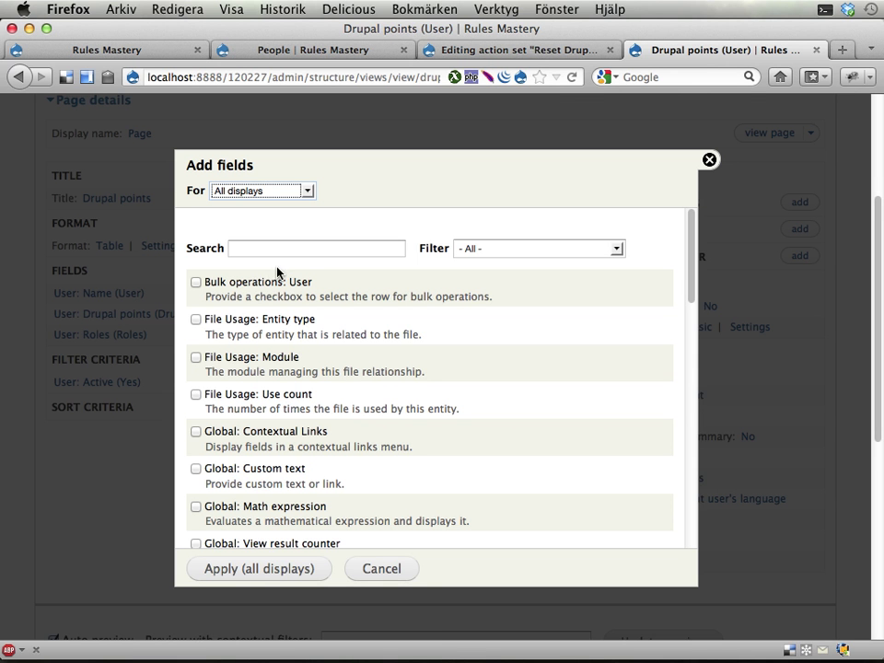
{"action": "left_click", "coordinate": [195, 283]}
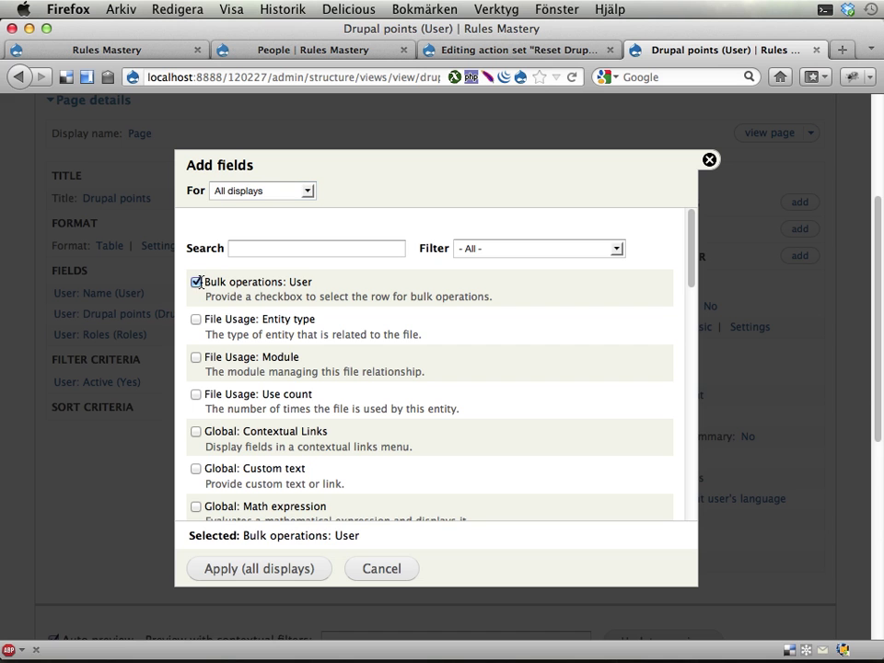
{"action": "left_click_drag", "start_coordinate": [200, 283], "coordinate": [329, 287]}
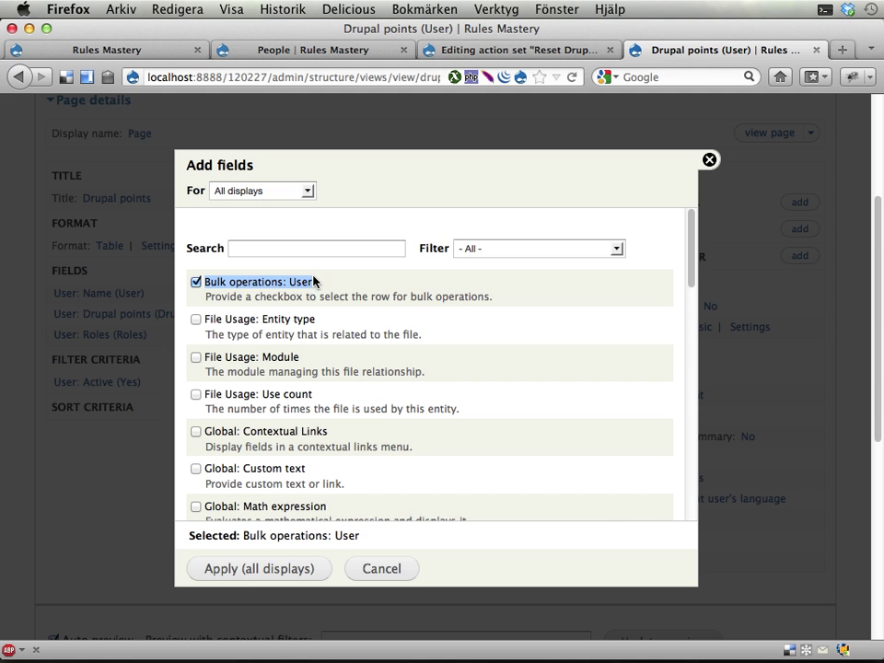
- Add the field, relabel it 'Drupal point actions', and select 'Each action as a separate button'
{"action": "left_click", "coordinate": [244, 571]}
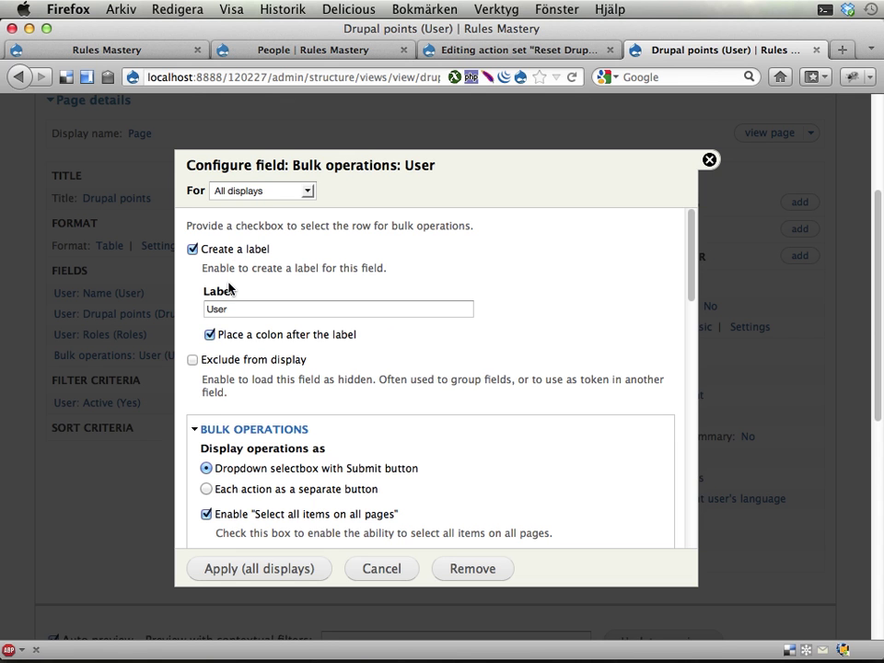
{"action": "left_click_drag", "start_coordinate": [236, 308], "coordinate": [169, 302]}
{"action": "type", "text": "Drupal point acti"}
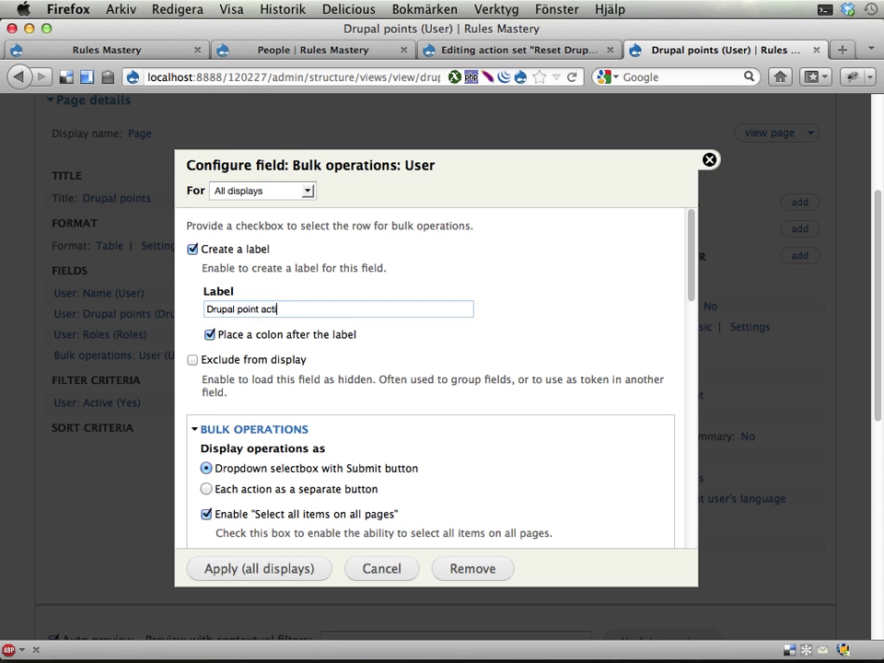
{"action": "type", "text": "ons"}
{"action": "scroll", "coordinate": [325, 424], "scroll_direction": "down", "scroll_amount": 2}
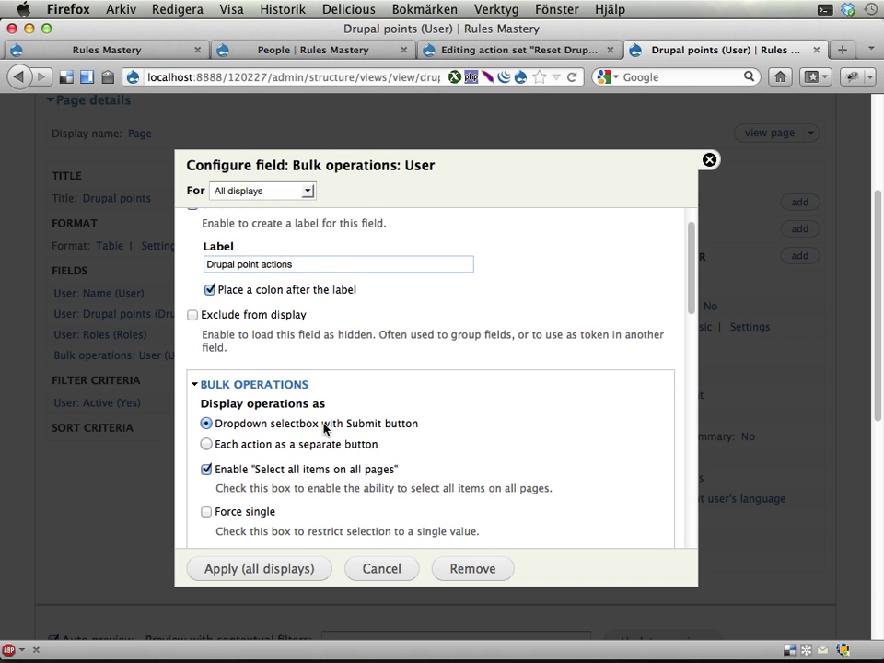
{"action": "scroll", "coordinate": [401, 419], "scroll_direction": "down", "scroll_amount": 2}
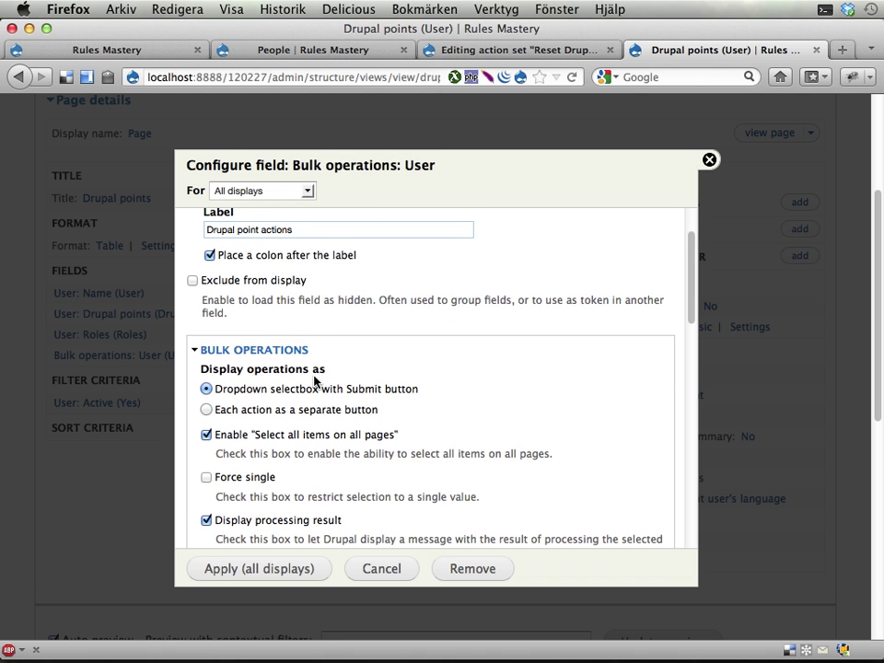
{"action": "scroll", "coordinate": [371, 371], "scroll_direction": "down", "scroll_amount": 3}
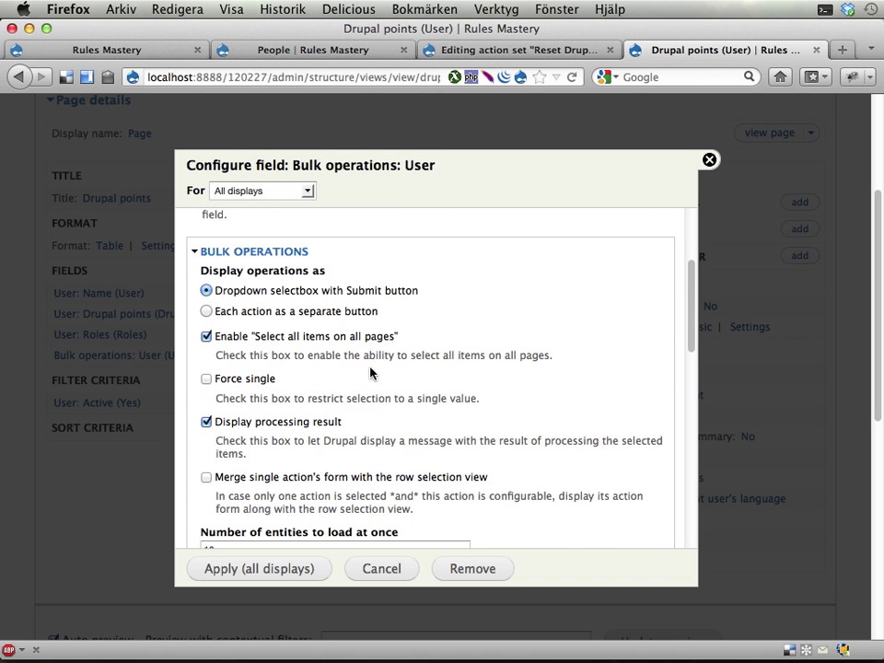
{"action": "left_click", "coordinate": [207, 313]}
{"action": "left_click_drag", "start_coordinate": [214, 314], "coordinate": [372, 314]}
{"action": "scroll", "coordinate": [469, 320], "scroll_direction": "down", "scroll_amount": 1}
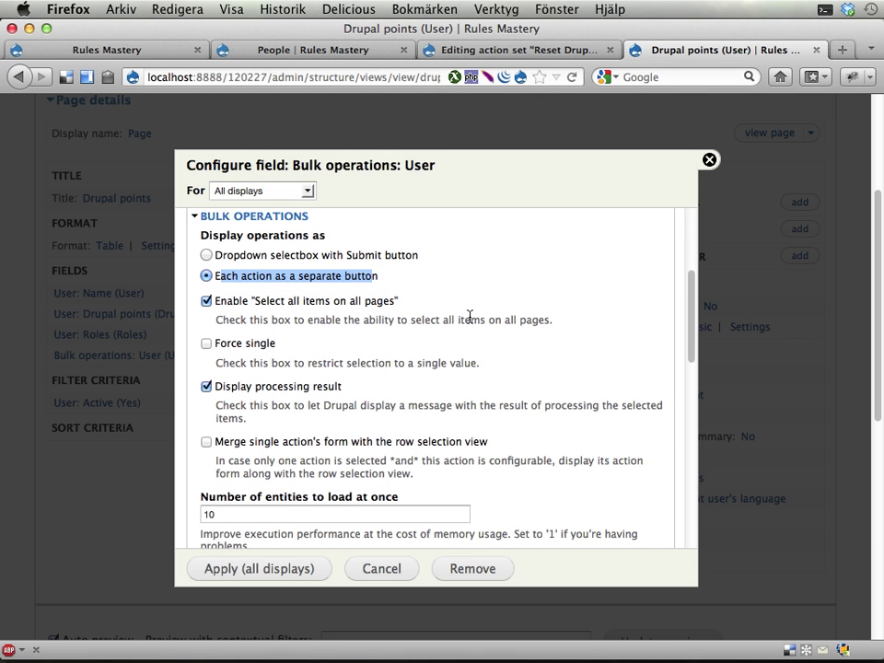
{"action": "scroll", "coordinate": [375, 335], "scroll_direction": "down", "scroll_amount": 2}
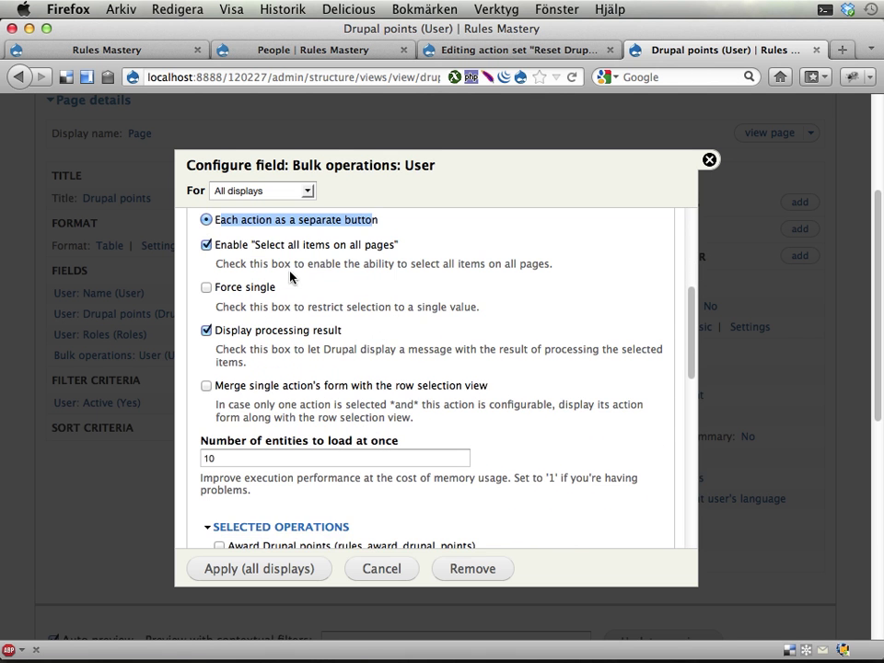
{"action": "scroll", "coordinate": [402, 350], "scroll_direction": "down", "scroll_amount": 3}
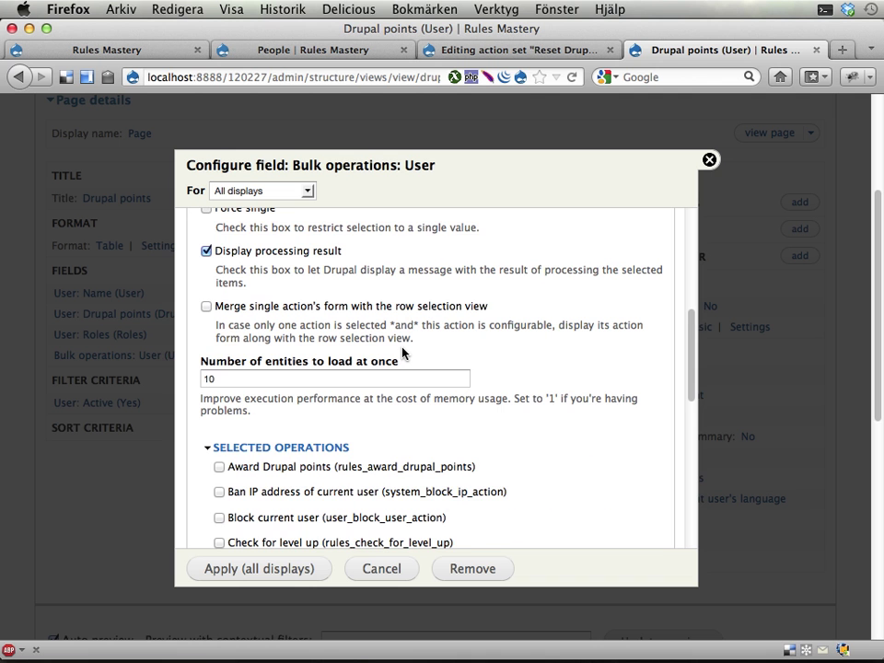
{"action": "scroll", "coordinate": [402, 351], "scroll_direction": "down", "scroll_amount": 4}
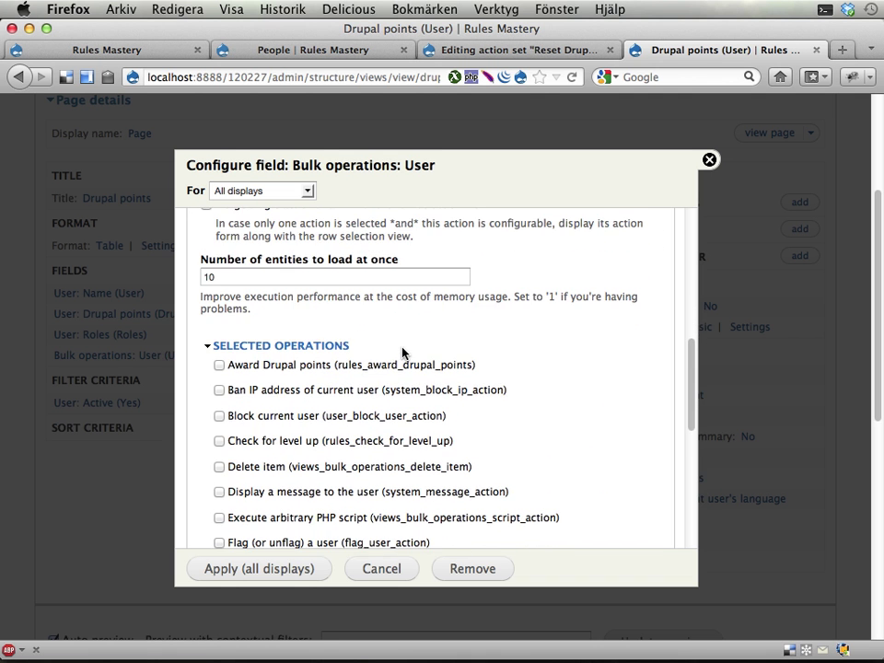
- Tick 'Reset Drupal points' under Selected Operations, then scroll to the dialog's bottom
{"action": "scroll", "coordinate": [387, 369], "scroll_direction": "down", "scroll_amount": 3}
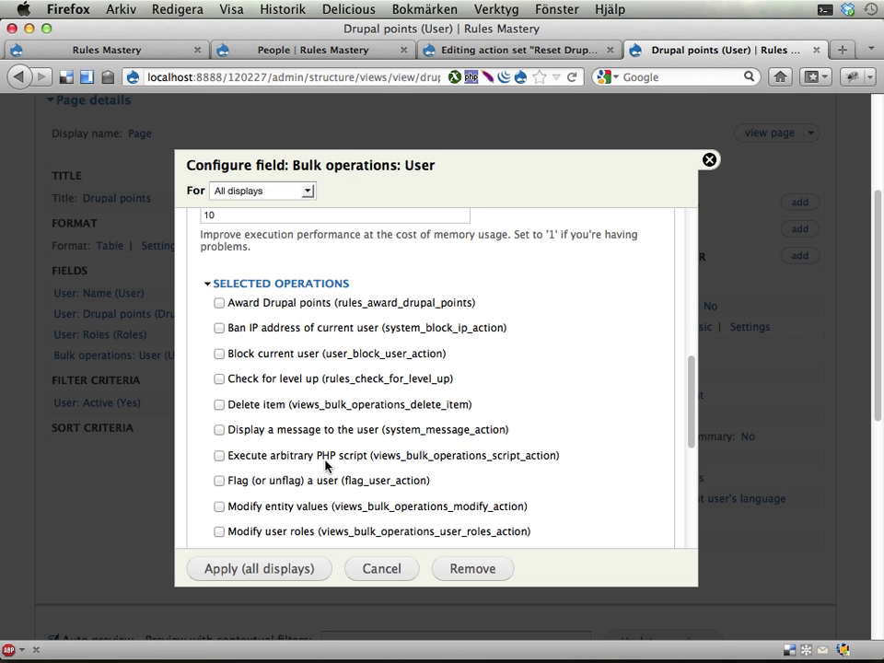
{"action": "scroll", "coordinate": [325, 467], "scroll_direction": "down", "scroll_amount": 5}
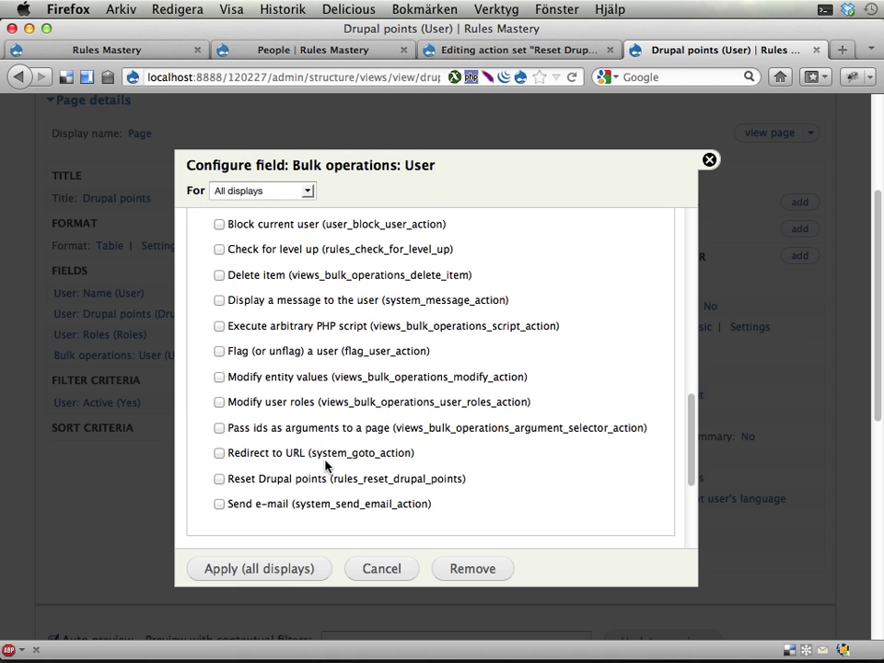
{"action": "left_click", "coordinate": [219, 479]}
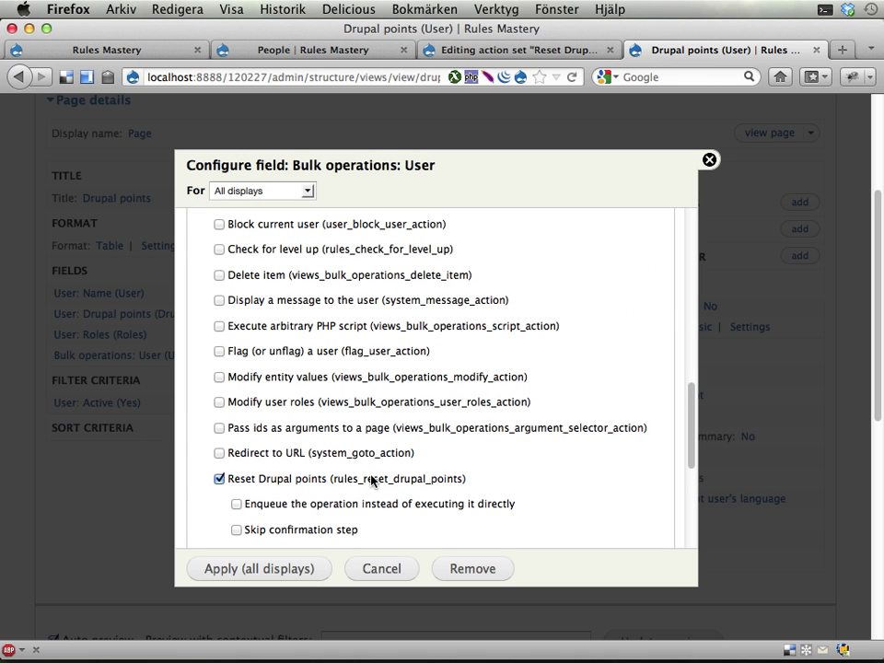
{"action": "scroll", "coordinate": [514, 489], "scroll_direction": "down", "scroll_amount": 3}
{"action": "scroll", "coordinate": [514, 489], "scroll_direction": "down", "scroll_amount": 1}
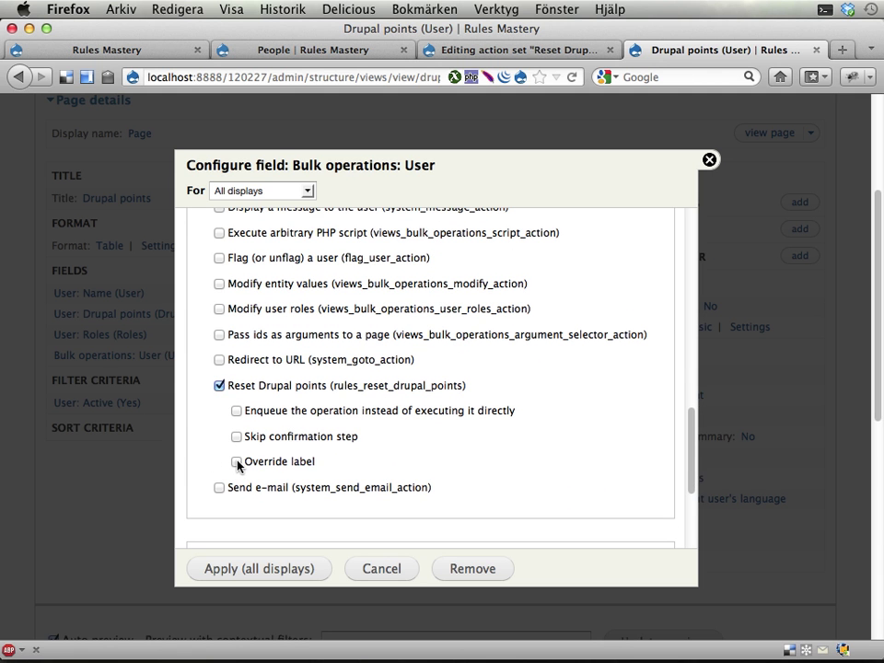
{"action": "scroll", "coordinate": [321, 484], "scroll_direction": "down", "scroll_amount": 2}
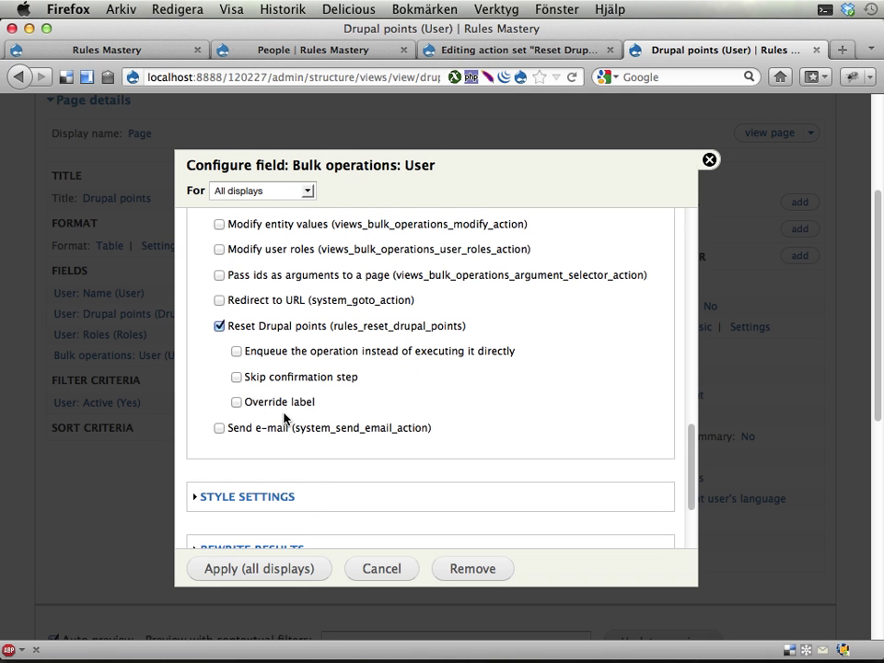
{"action": "scroll", "coordinate": [283, 418], "scroll_direction": "down", "scroll_amount": 3}
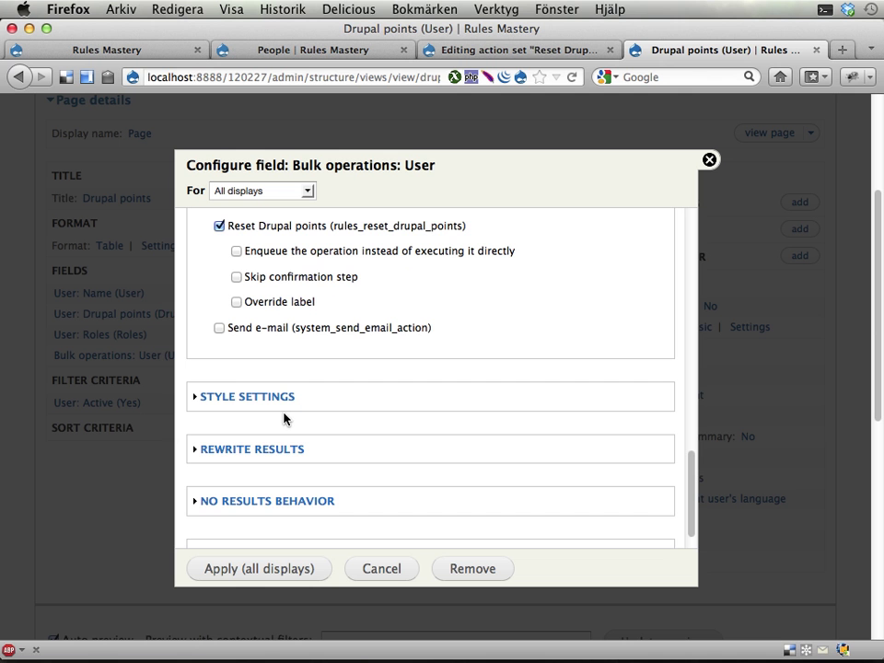
{"action": "scroll", "coordinate": [304, 422], "scroll_direction": "down", "scroll_amount": 1}
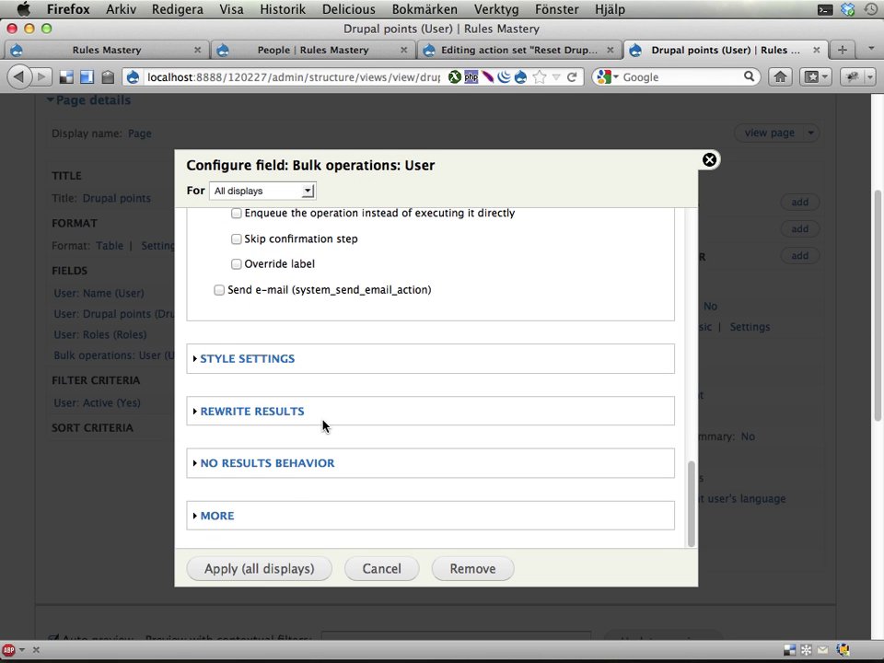
- Apply the field settings, rearrange Bulk operations to the top of the fields, and save the view
{"action": "left_click", "coordinate": [227, 568]}
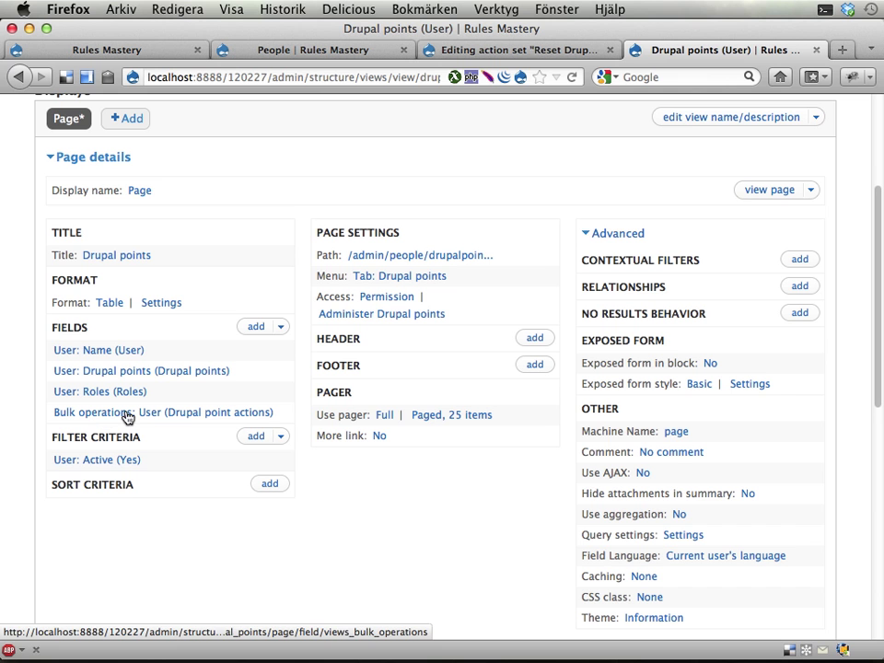
{"action": "left_click", "coordinate": [281, 331]}
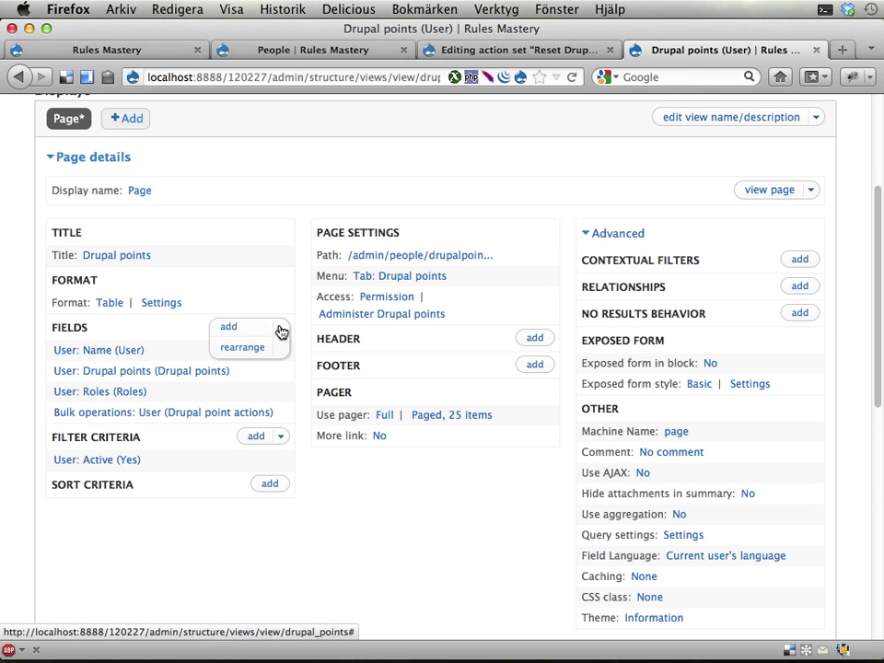
{"action": "left_click", "coordinate": [232, 348]}
{"action": "left_click_drag", "start_coordinate": [93, 419], "coordinate": [92, 331]}
{"action": "left_click", "coordinate": [134, 520]}
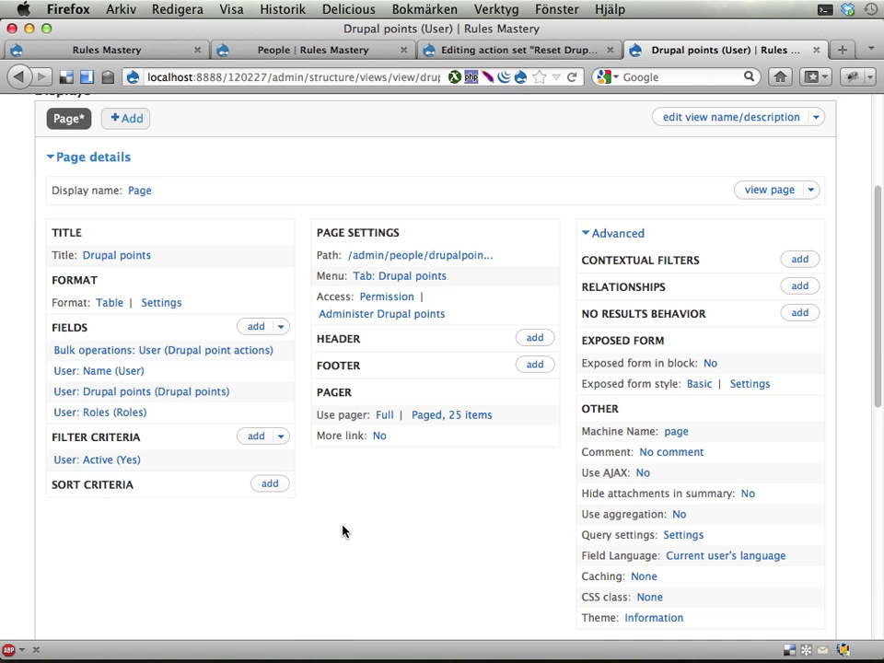
{"action": "left_click", "coordinate": [718, 283]}
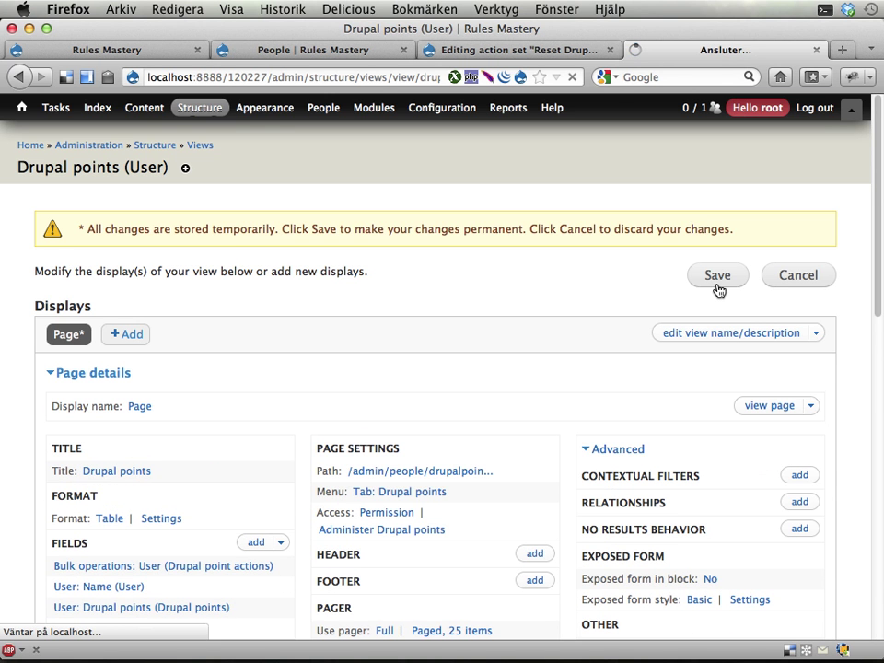
- On the Drupal Points admin list, run 'Reset Drupal points' on the 5-point user, dropping them to 0
{"action": "left_click", "coordinate": [326, 57]}
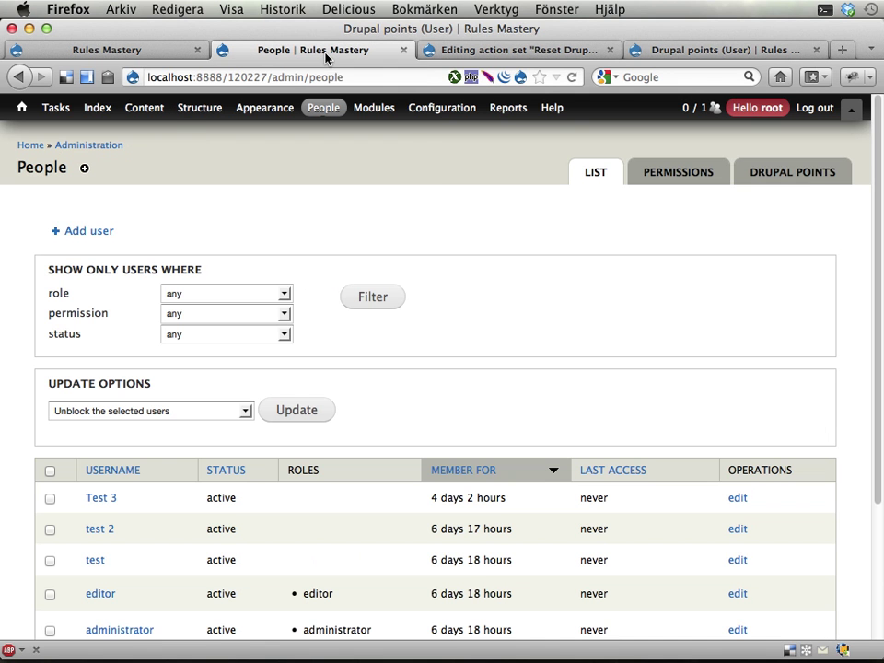
{"action": "left_click", "coordinate": [815, 173]}
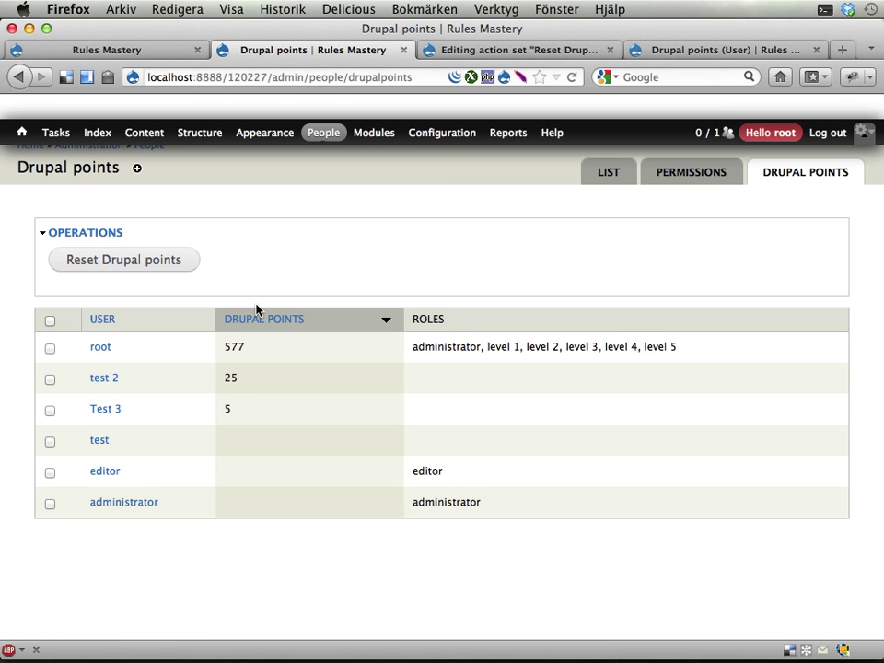
{"action": "left_click", "coordinate": [50, 411]}
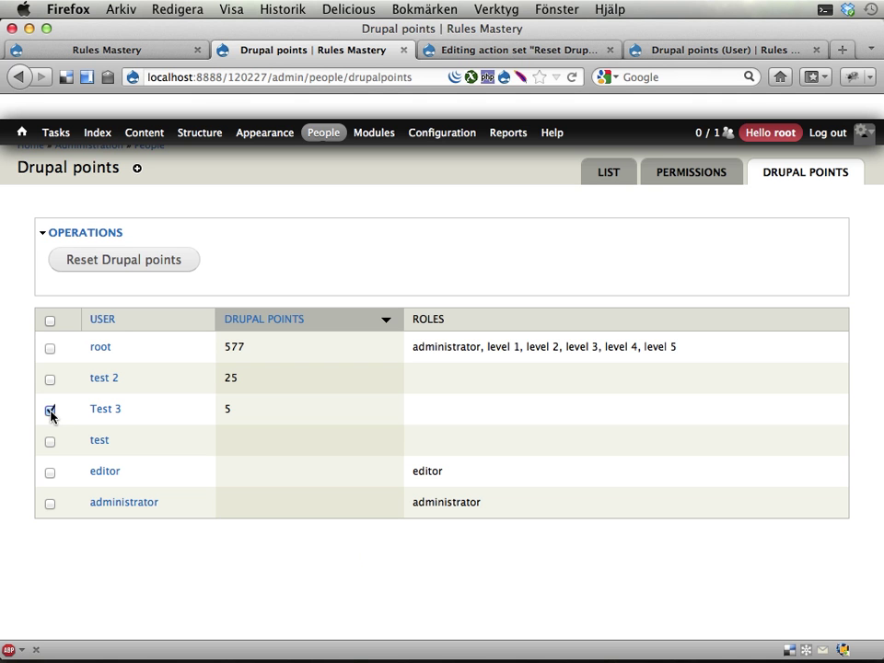
{"action": "left_click", "coordinate": [119, 266]}
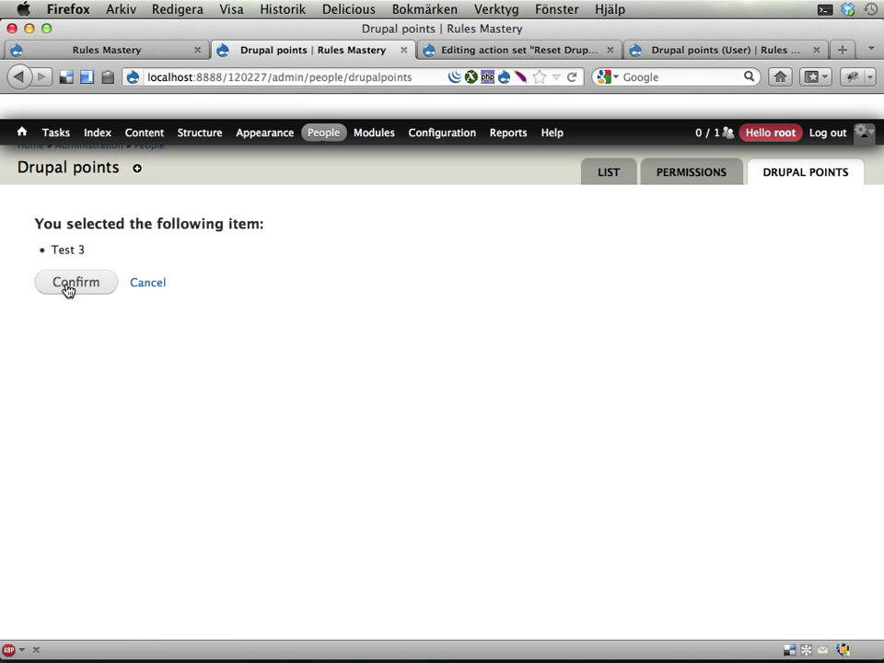
{"action": "left_click", "coordinate": [66, 288]}
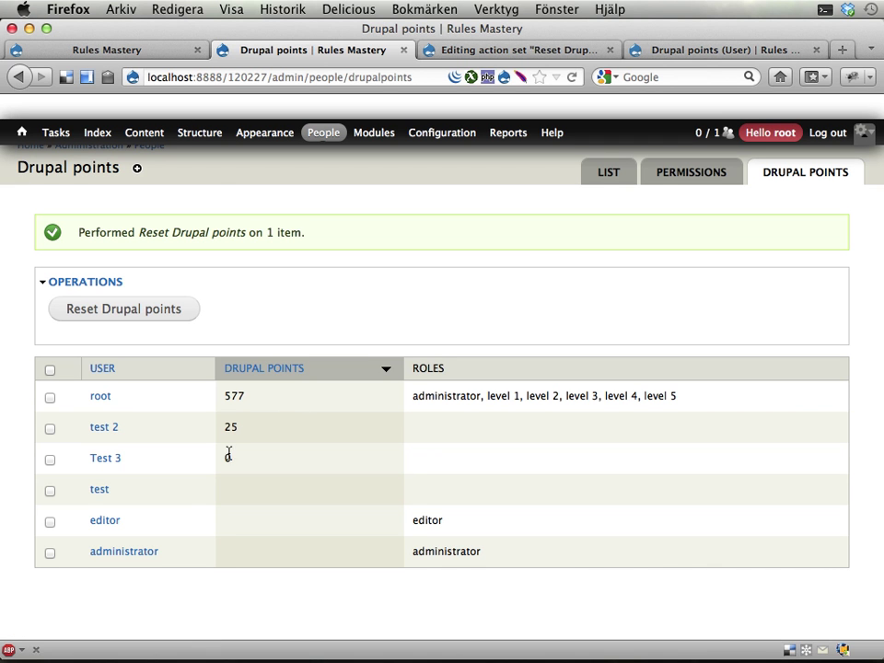
{"action": "left_click_drag", "start_coordinate": [227, 455], "coordinate": [244, 462]}
{"action": "left_click", "coordinate": [265, 468]}
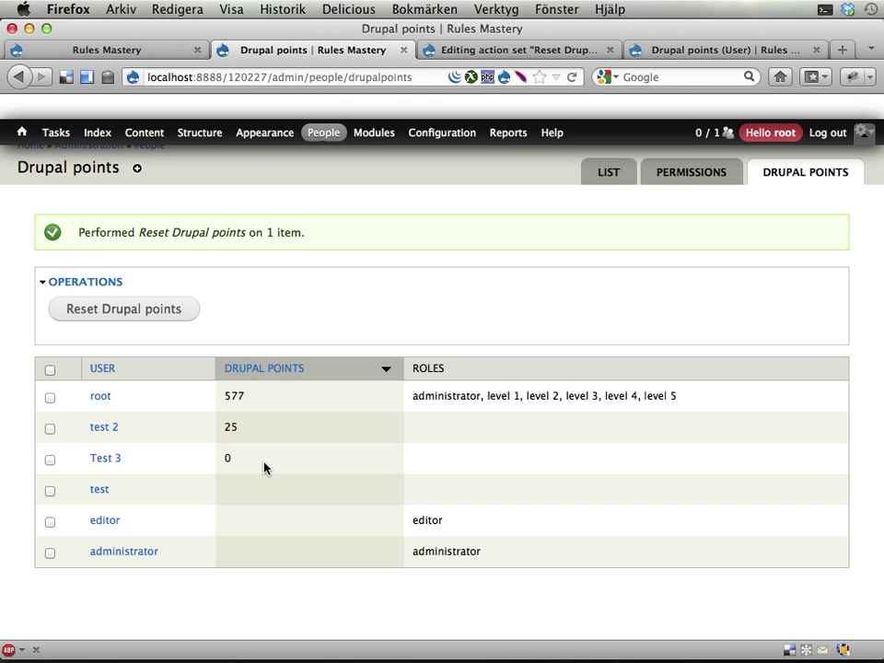